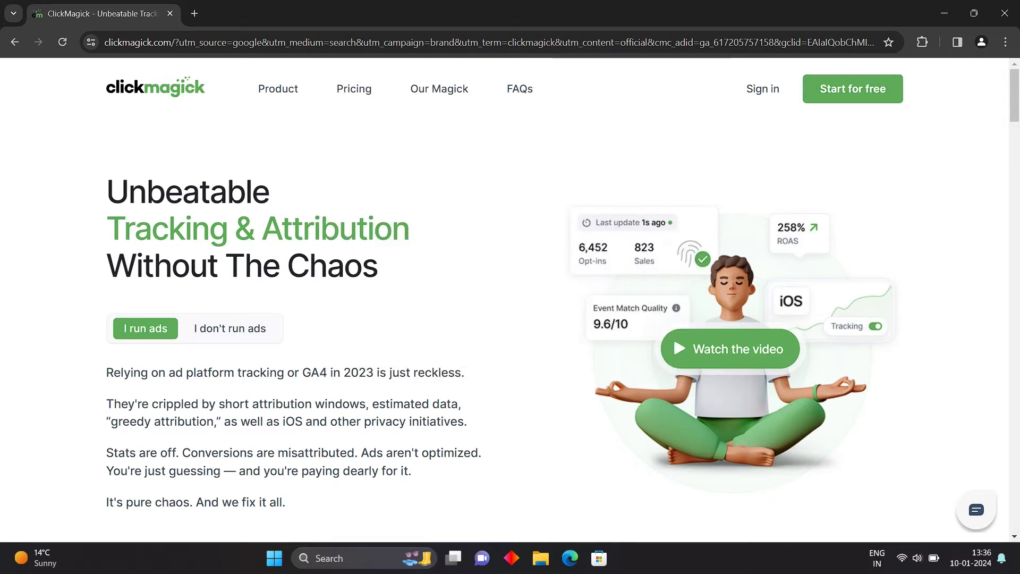
Go from the ClickMagick homepage to the free-trial signup page
click(854, 89)
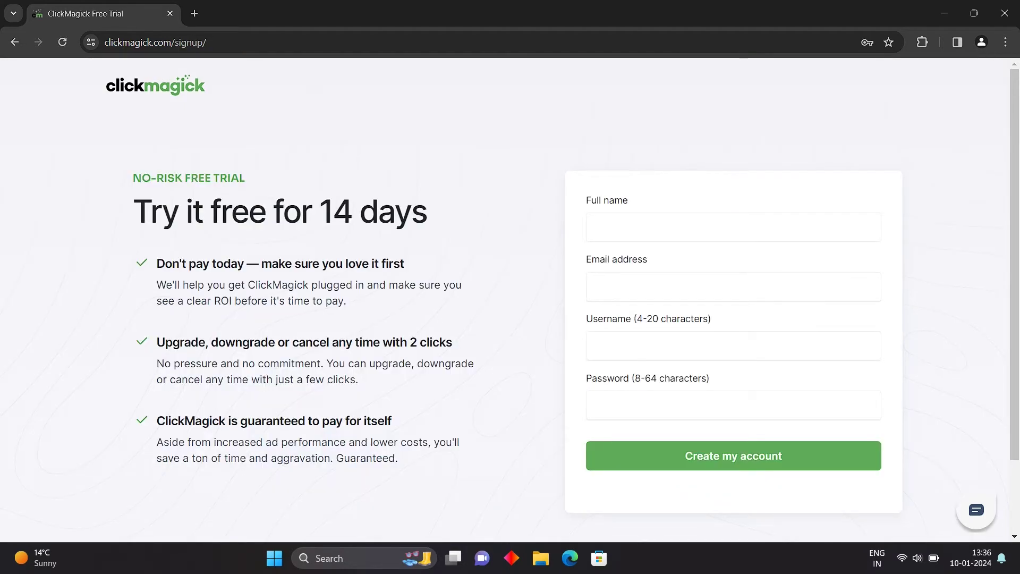
Create the account using the saved name, email, username and password
click(606, 227)
click(702, 255)
click(606, 345)
click(702, 382)
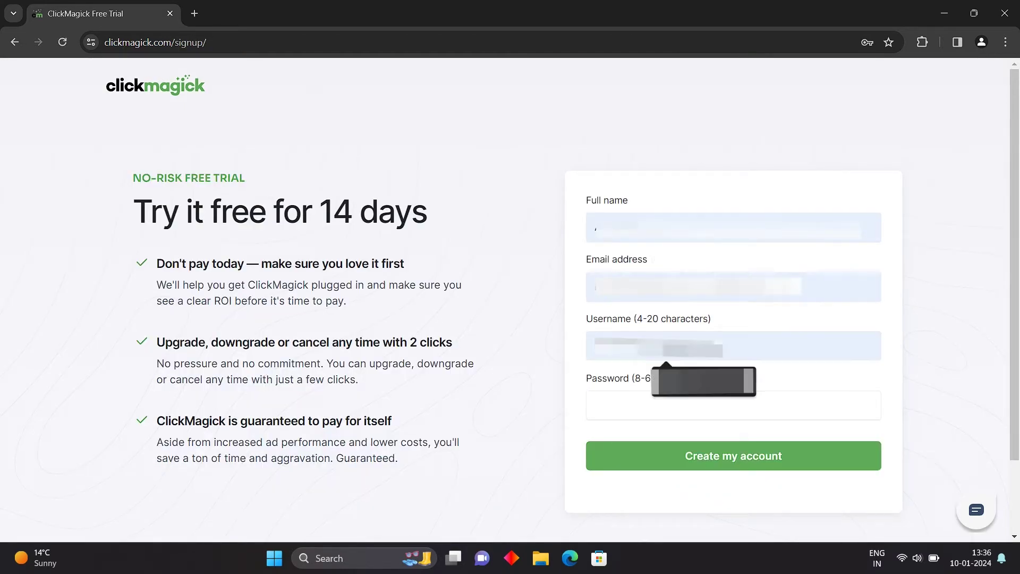
click(701, 437)
click(734, 455)
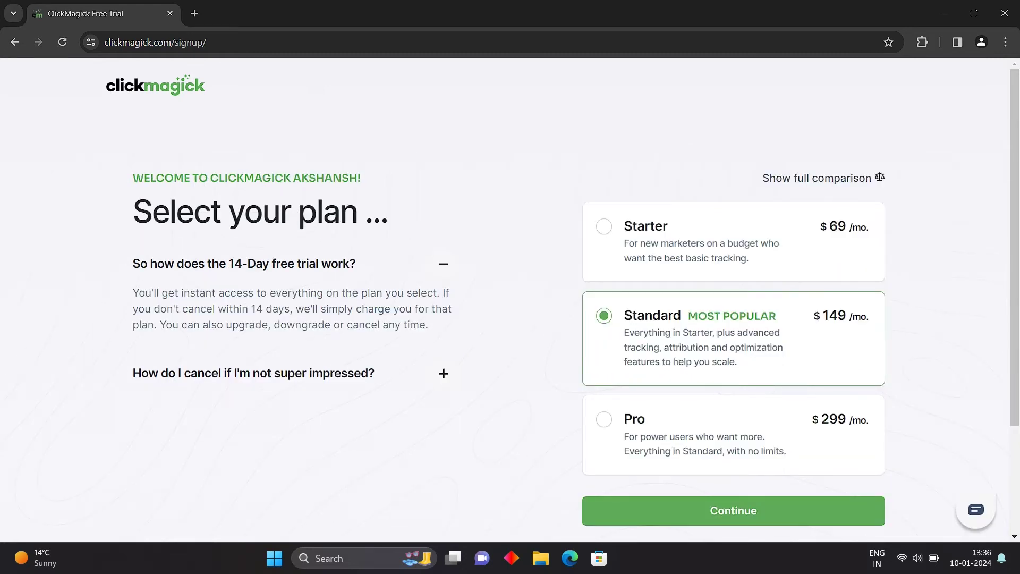
Choose the Starter plan and submit card details to start the free trial
click(604, 227)
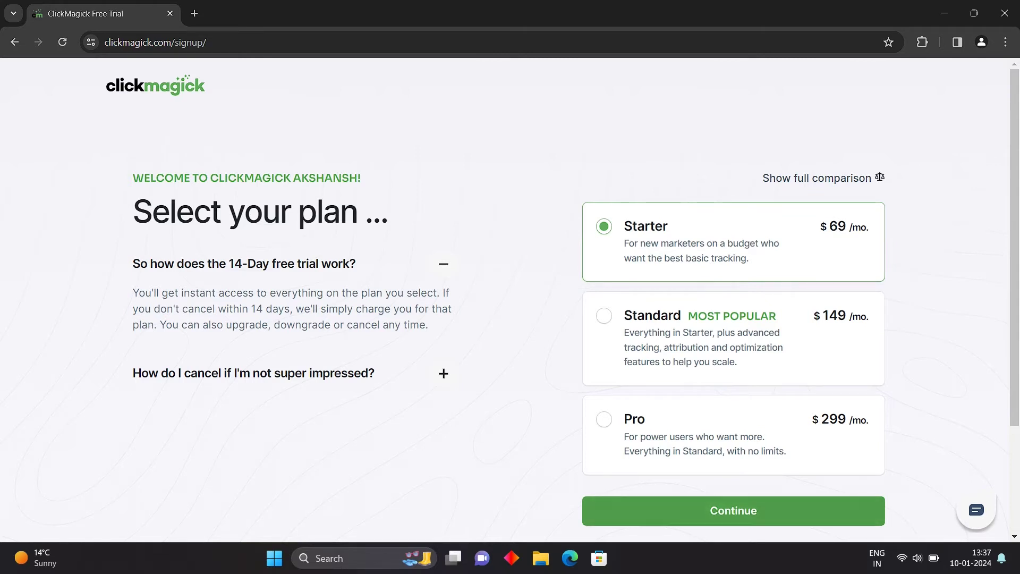
click(733, 510)
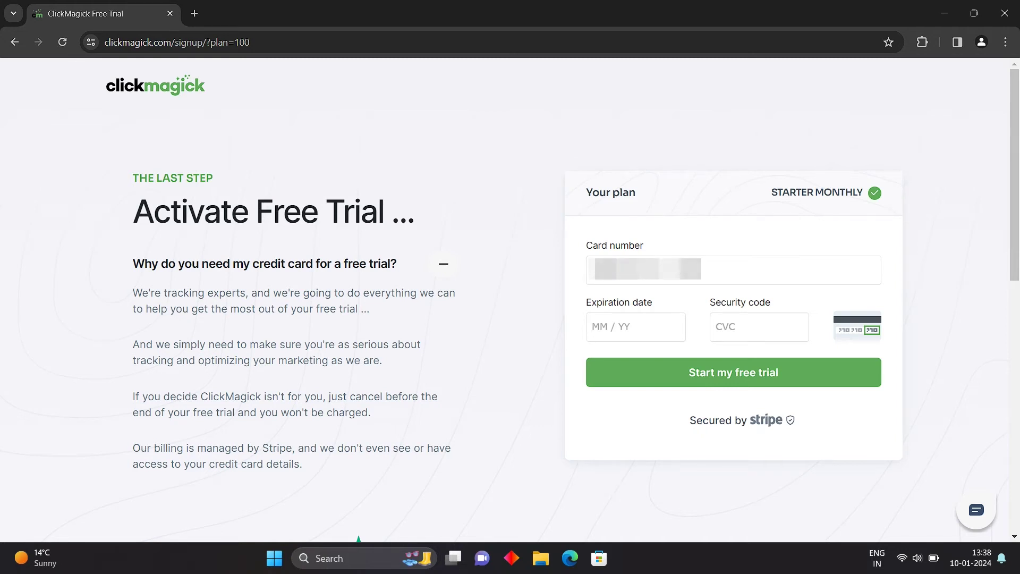
text(1228)
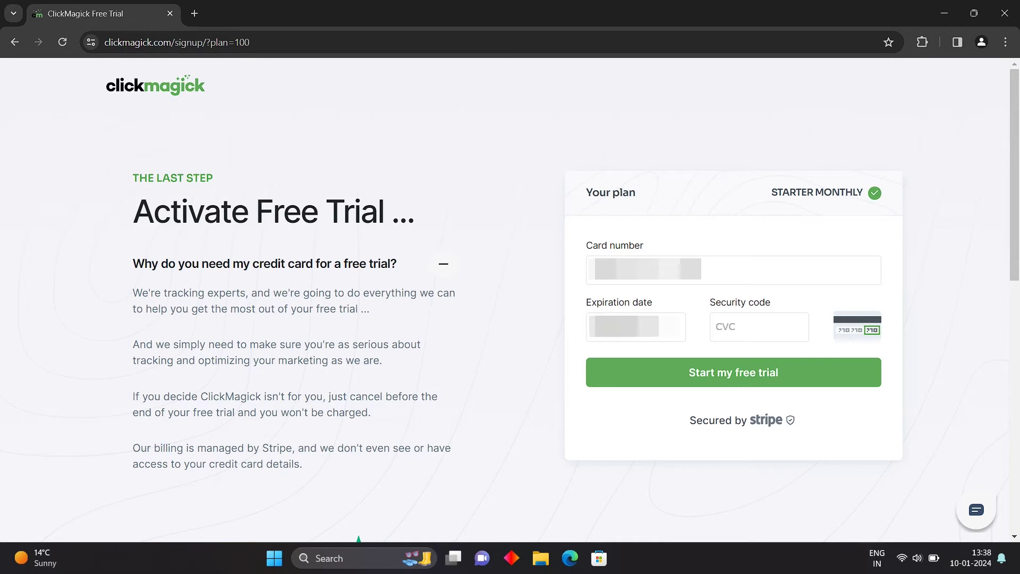
text(123)
key(Return)
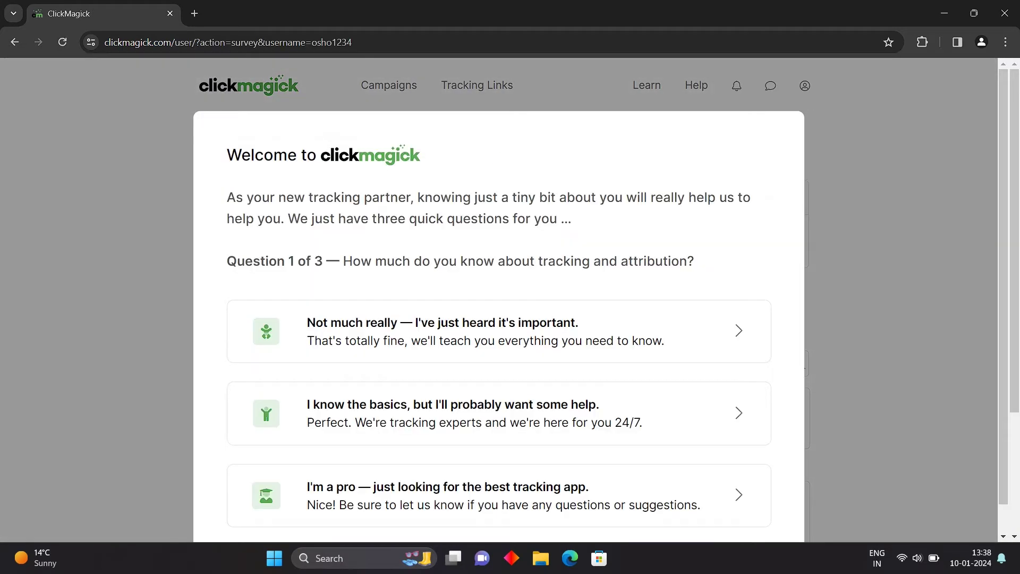
Answer both welcome survey questions, then go to Tracking Links and dismiss the stats update popup
click(494, 312)
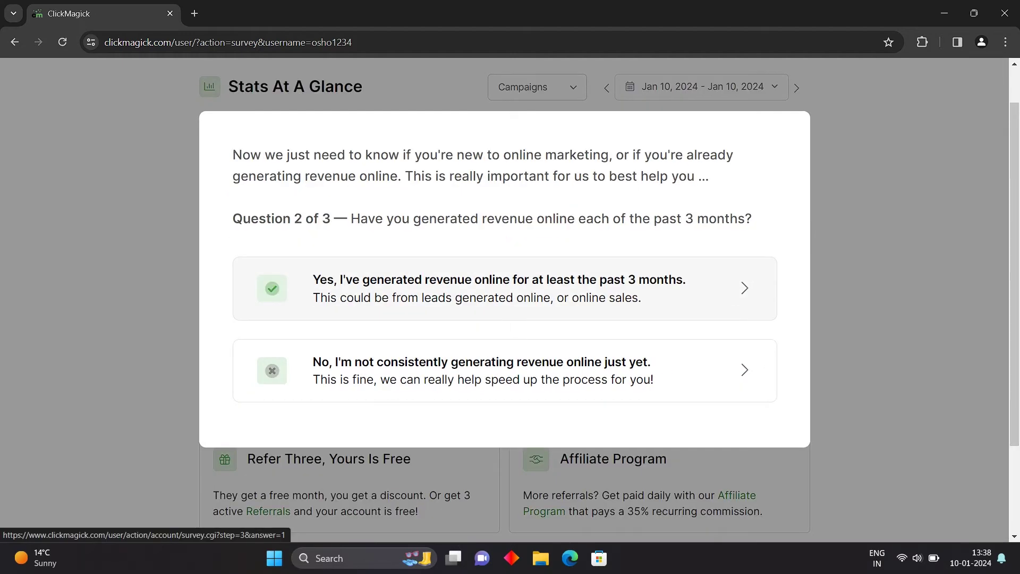
click(494, 370)
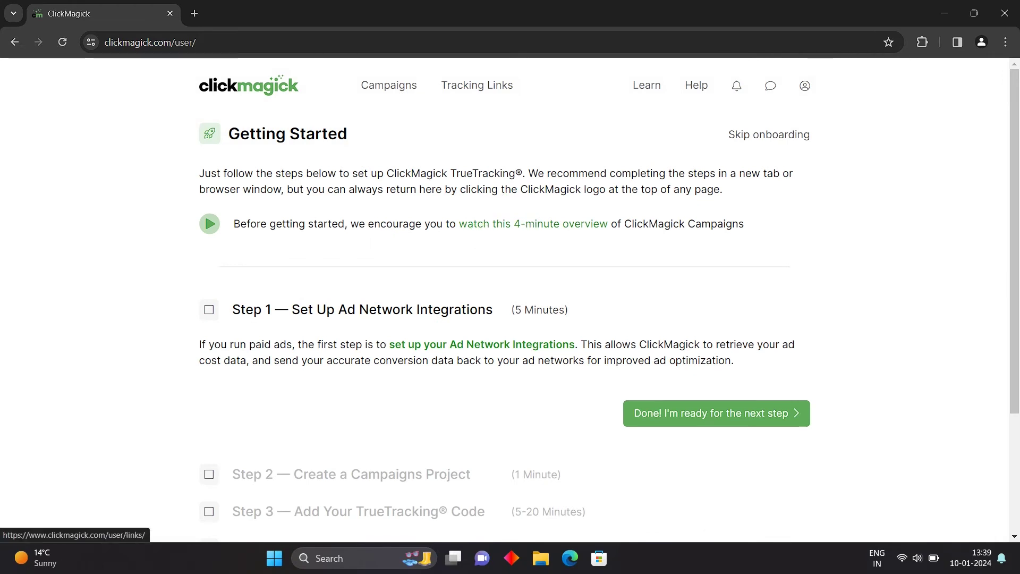
click(477, 85)
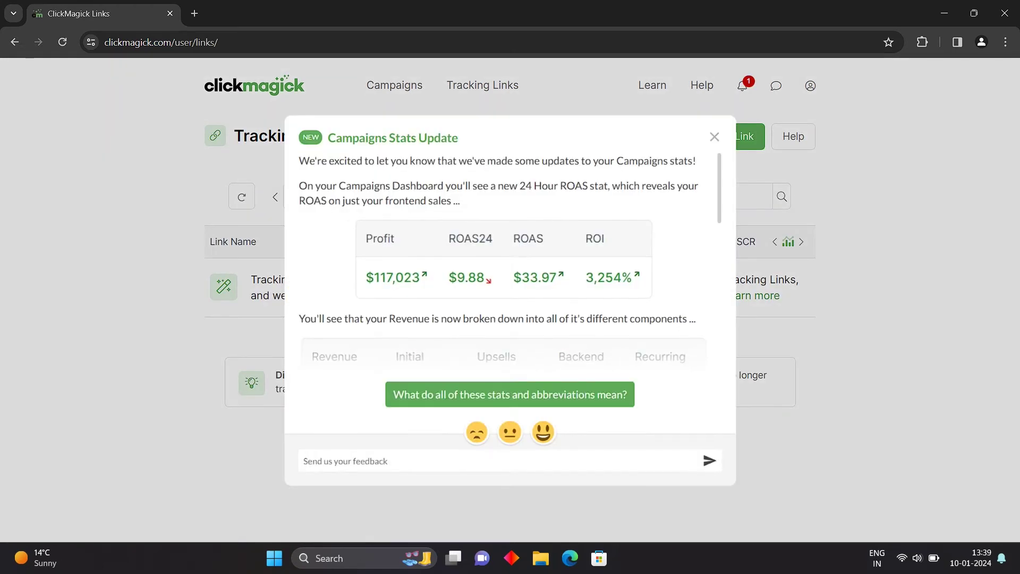
click(715, 137)
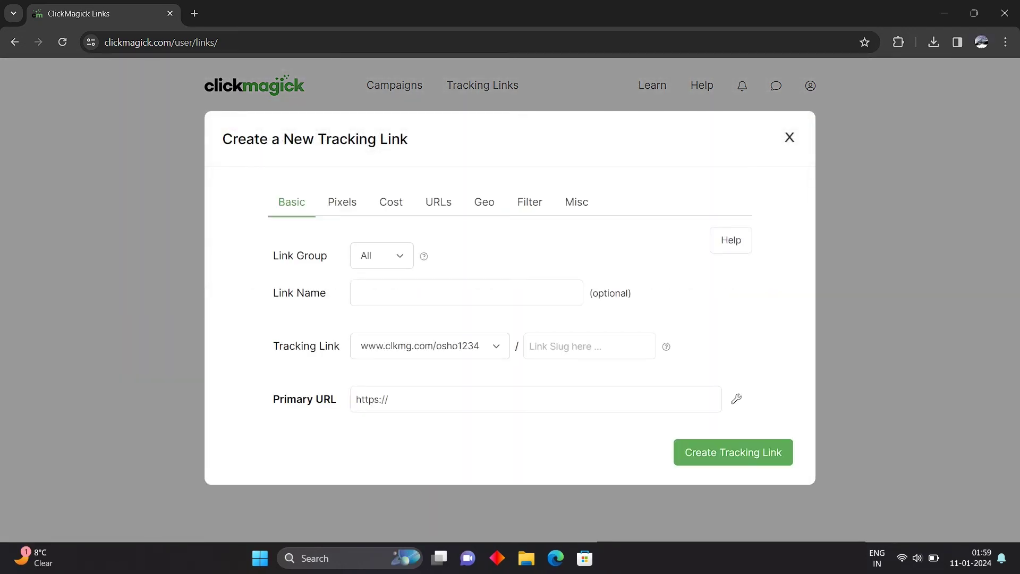
Create a link named 'tutorial' with slug 'abc123' and the saved YouTube address as primary URL
click(430, 293)
key(Down)
key(Return)
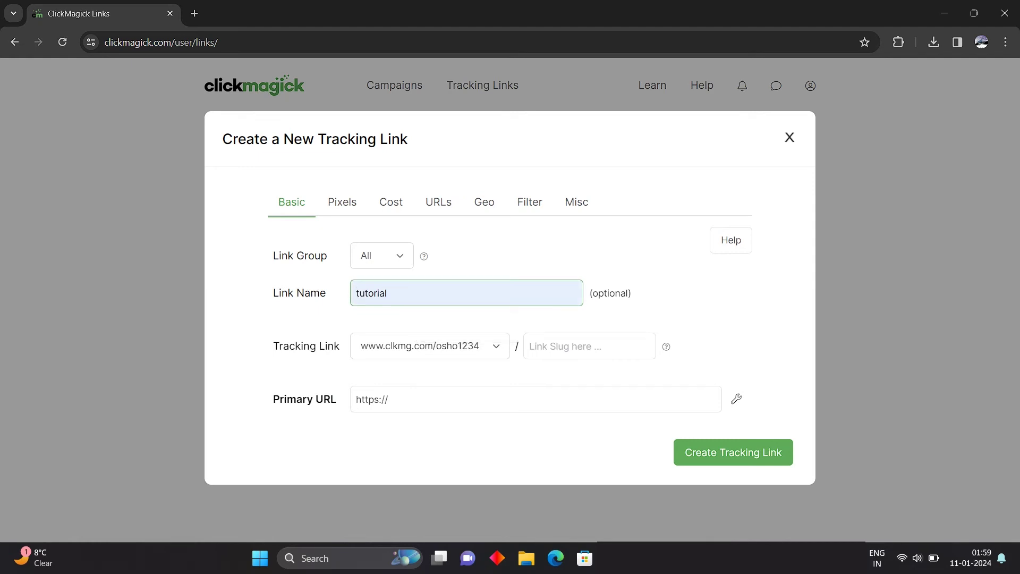
click(589, 346)
key(Down)
key(Down)
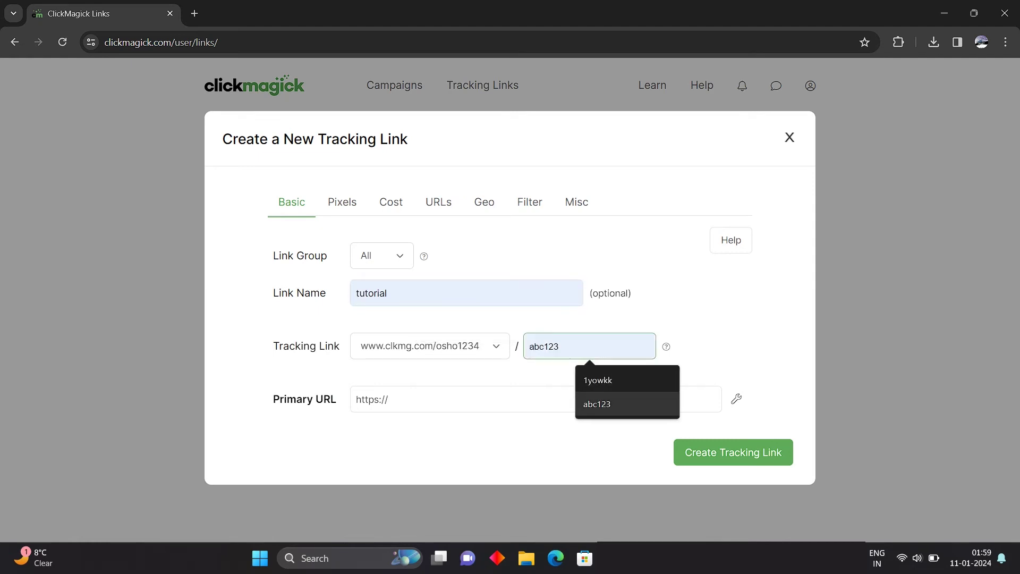
key(Return)
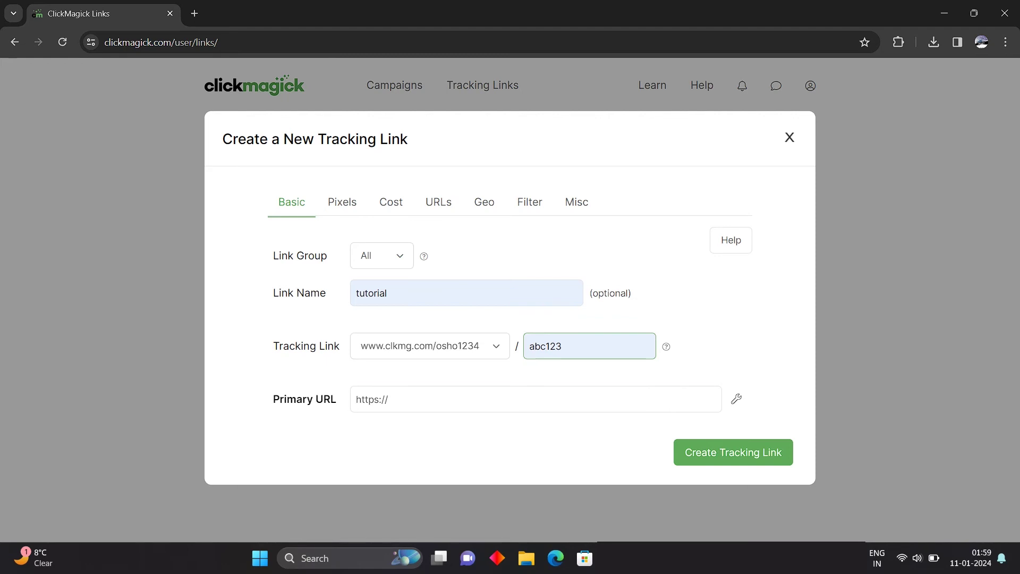
key(Tab)
key(Down)
key(Down)
key(Return)
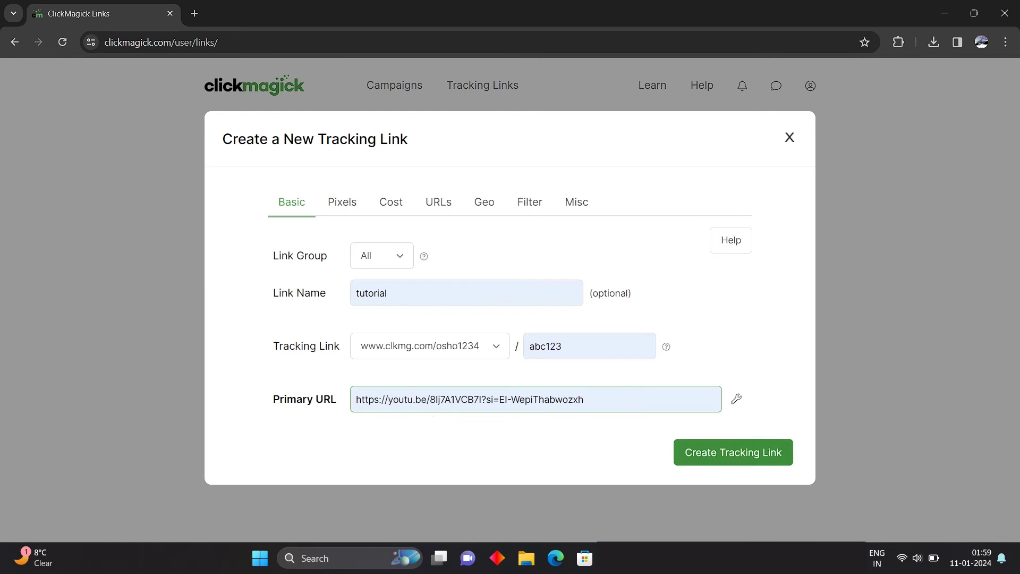
click(734, 453)
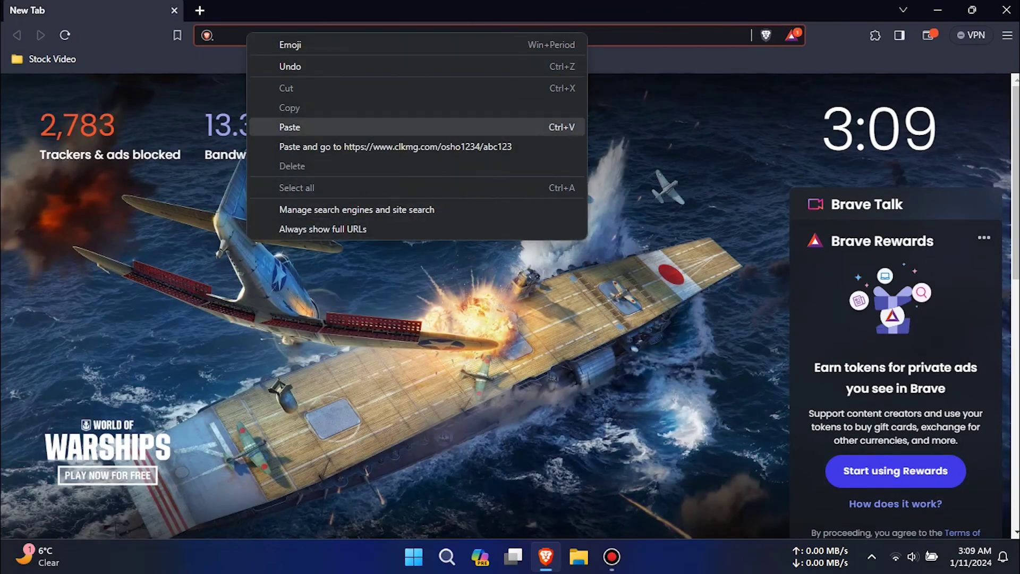
Paste the abc123 tracking link address into the new tab and load it
click(287, 126)
key(Return)
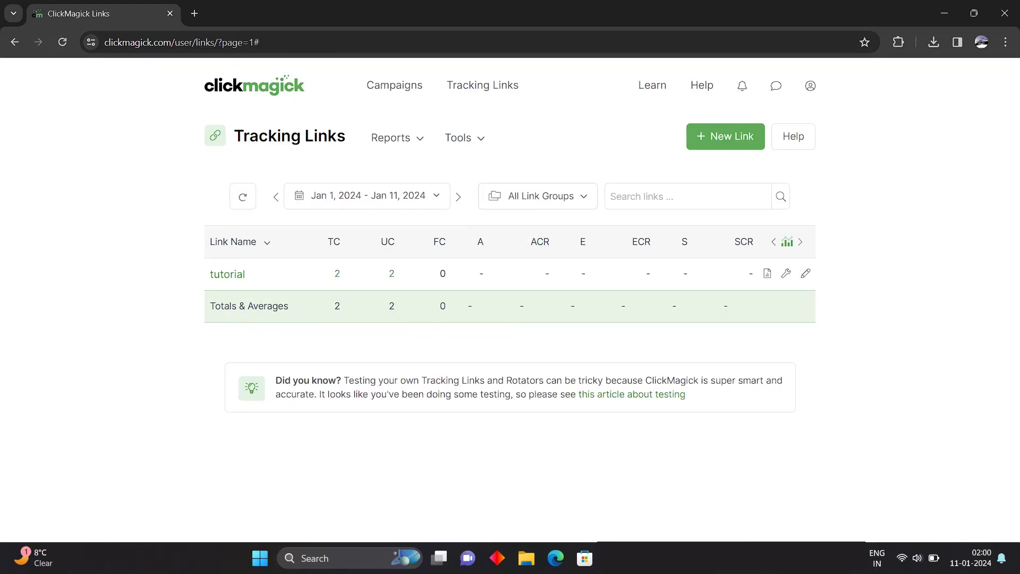
View the tutorial link's Click Breakdown, close it, then open its Traffic Quality report
click(767, 274)
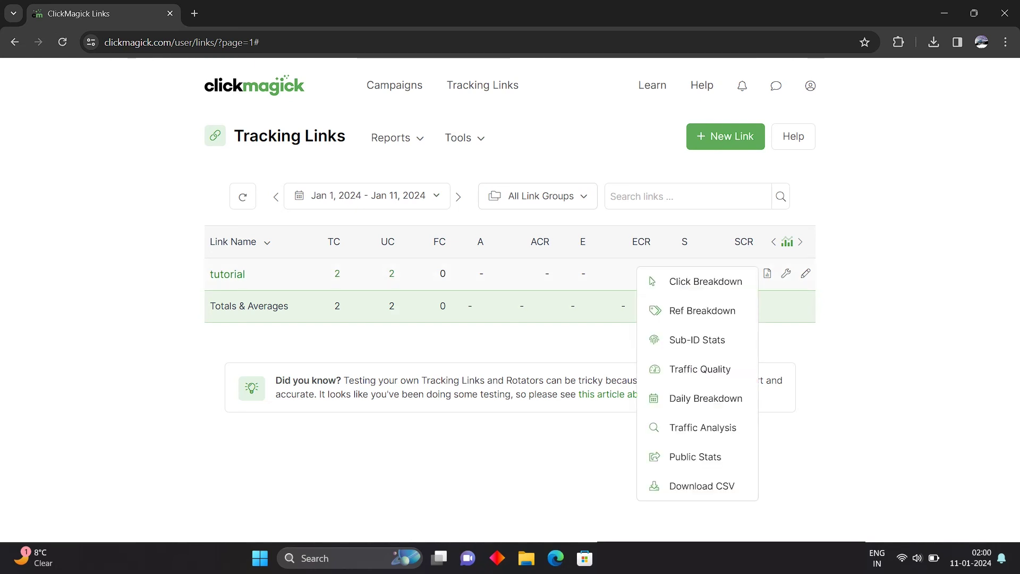
click(670, 282)
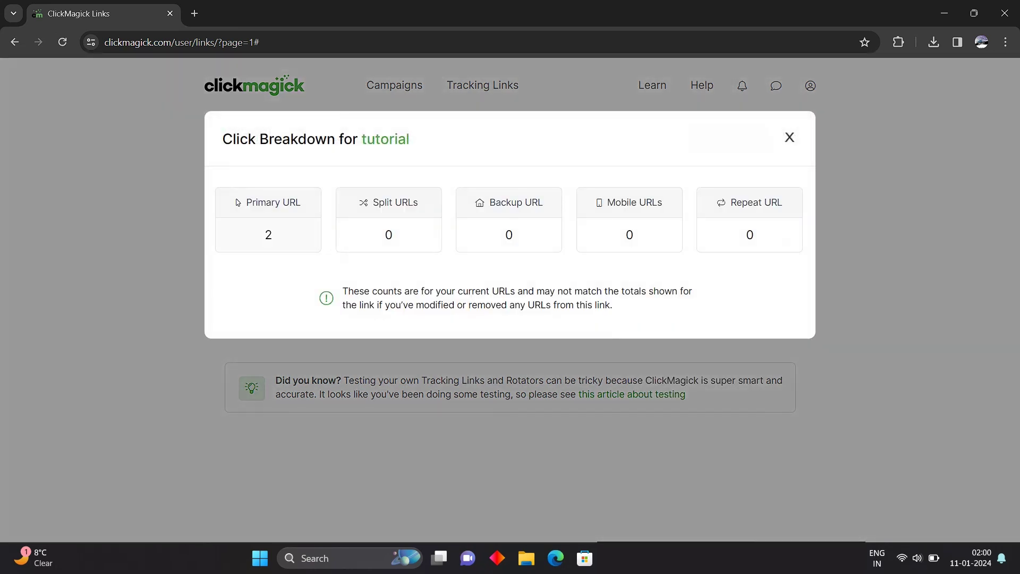
key(Escape)
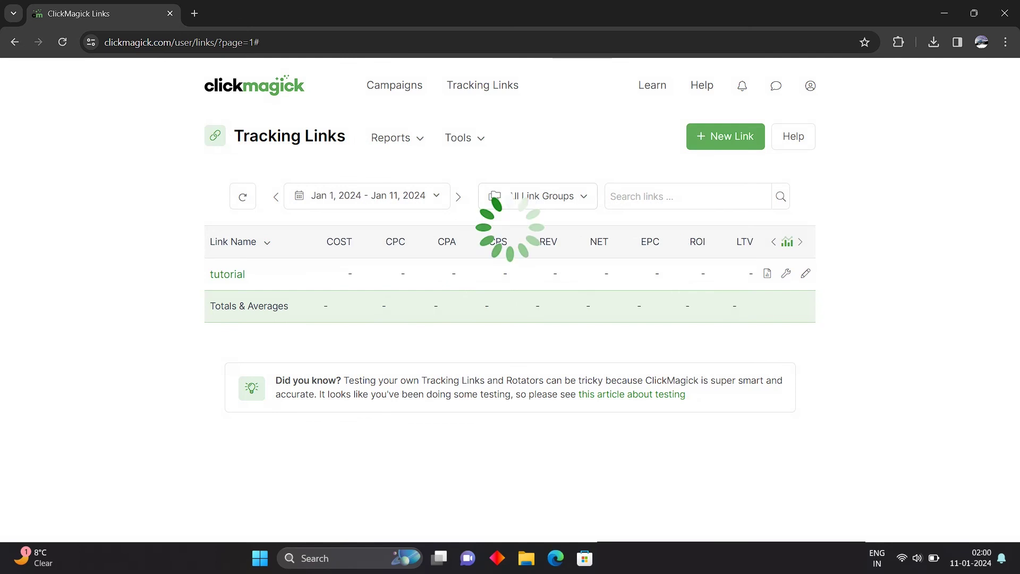
click(767, 273)
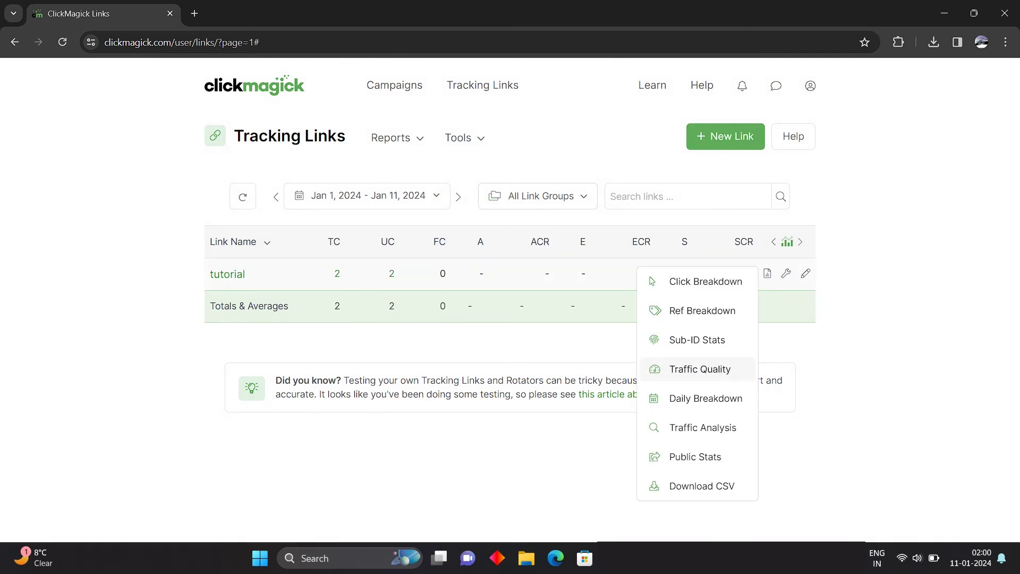
click(686, 367)
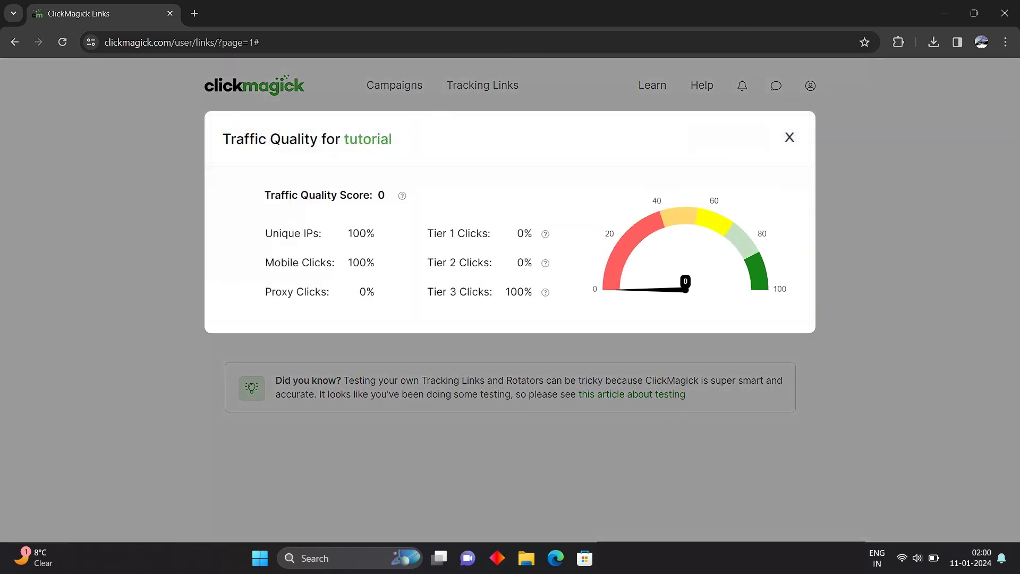